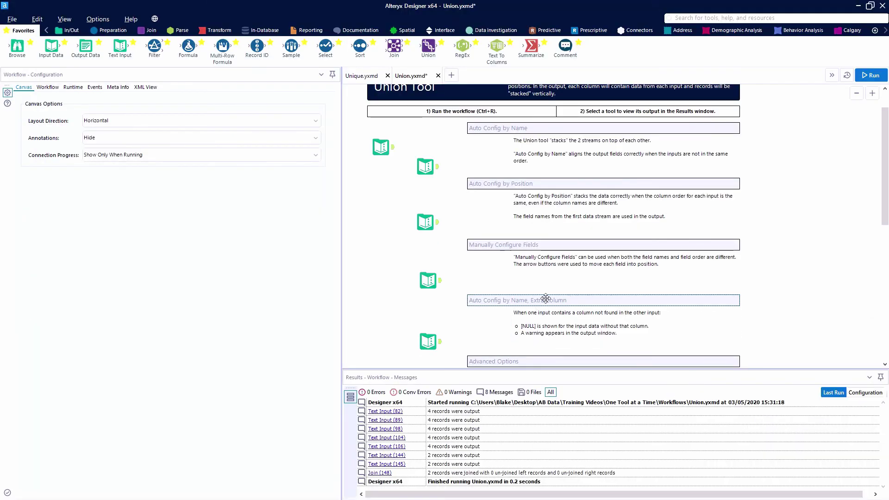
# - Browse the Join tools, then return to Favorites and pick out the Union tool
pyautogui.click(148, 32)
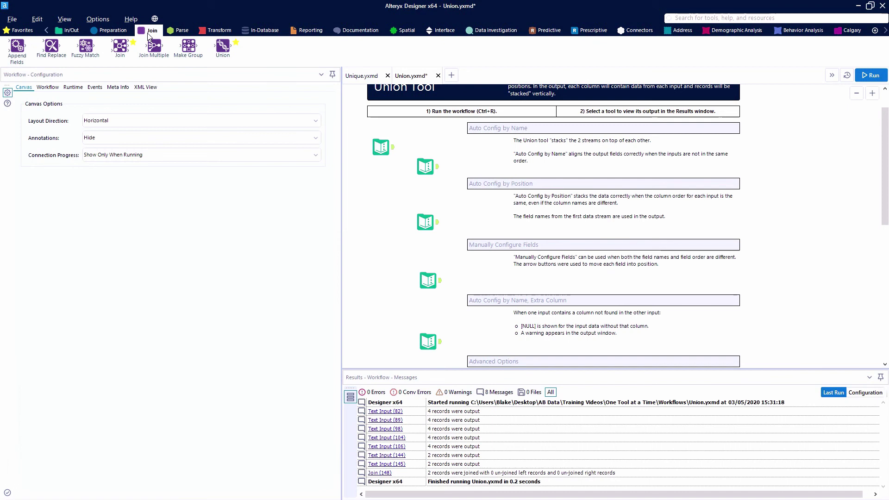
pyautogui.click(22, 30)
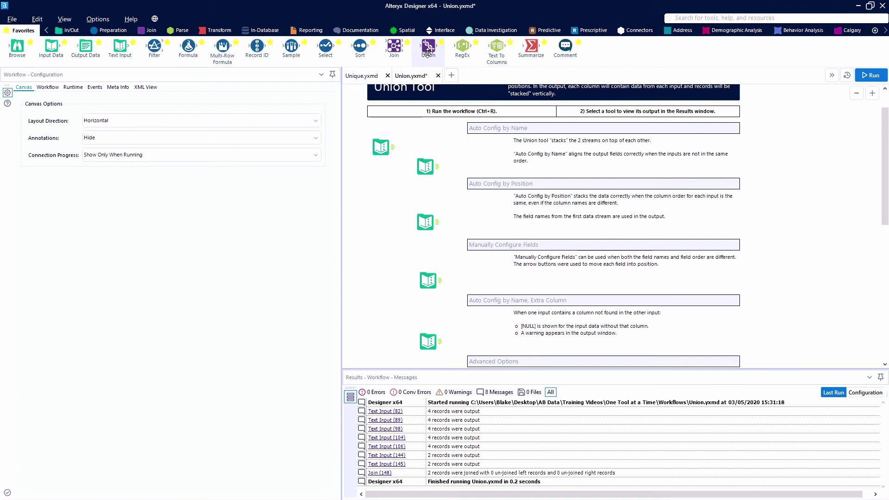
pyautogui.moveTo(428, 49)
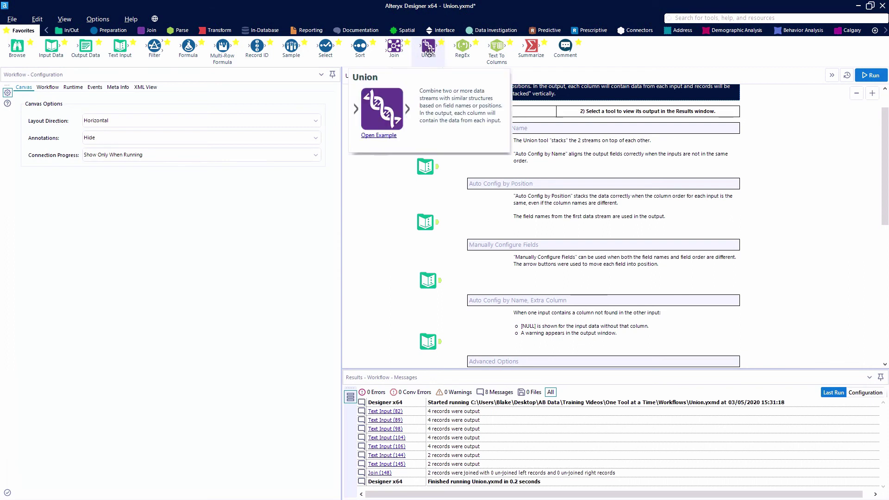
# - Drop a Union beside the first text inputs and connect both as streams #1 and #2
pyautogui.moveTo(429, 50); pyautogui.dragTo(435, 144)
pyautogui.moveTo(435, 145); pyautogui.dragTo(481, 147)
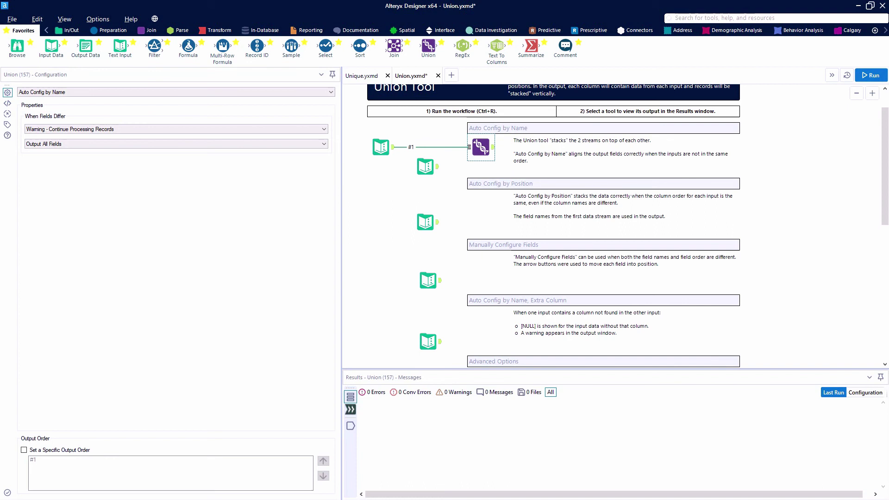
pyautogui.moveTo(437, 166); pyautogui.dragTo(480, 147)
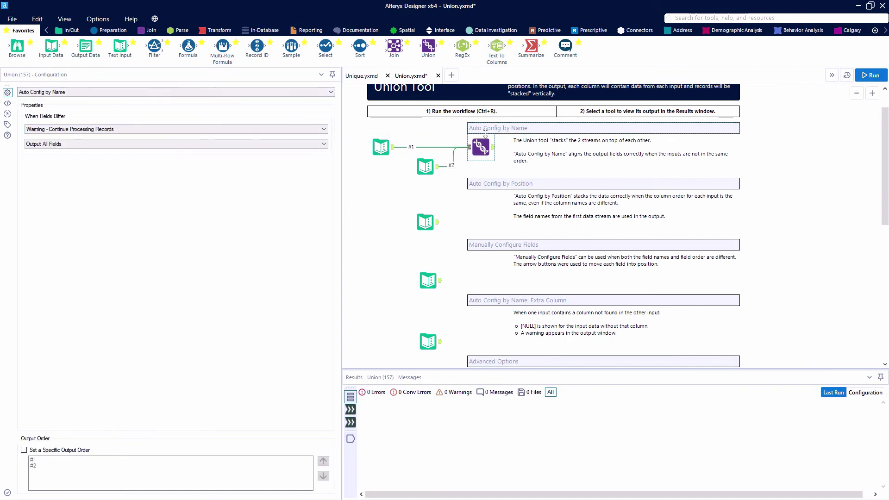
# - Compare the first and second Text Inputs' records, noting their different field order
pyautogui.click(399, 147)
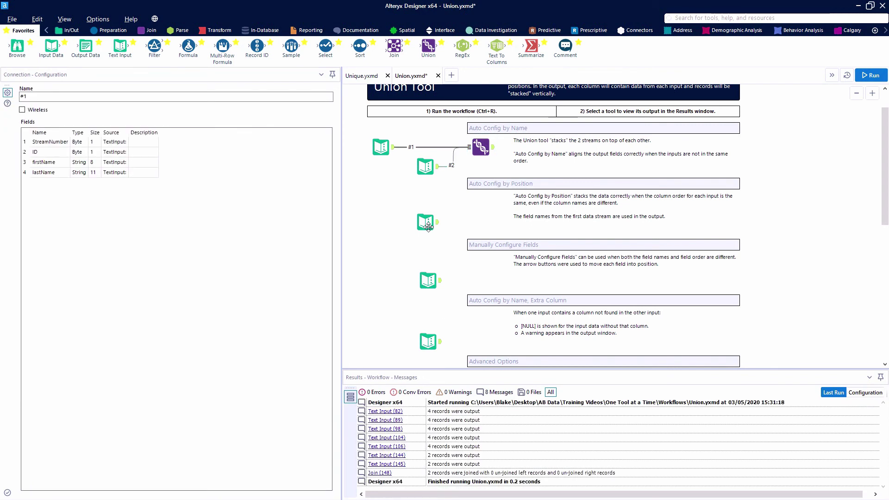
pyautogui.click(382, 148)
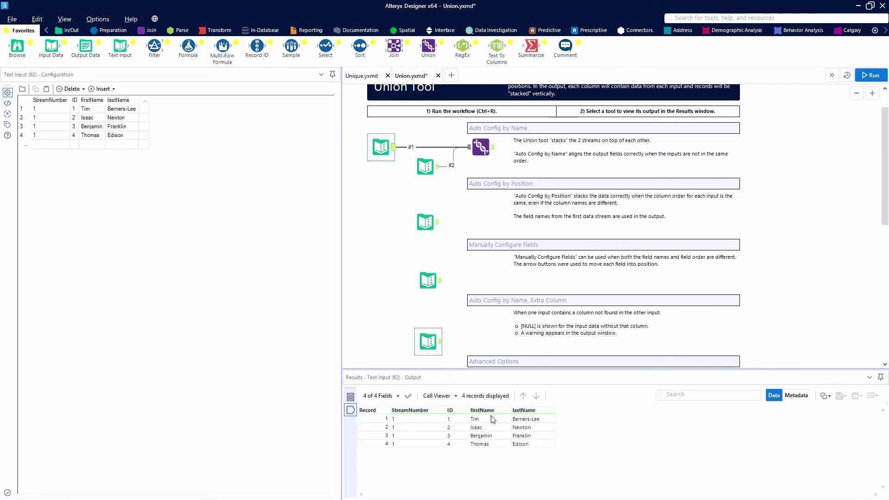
pyautogui.click(425, 167)
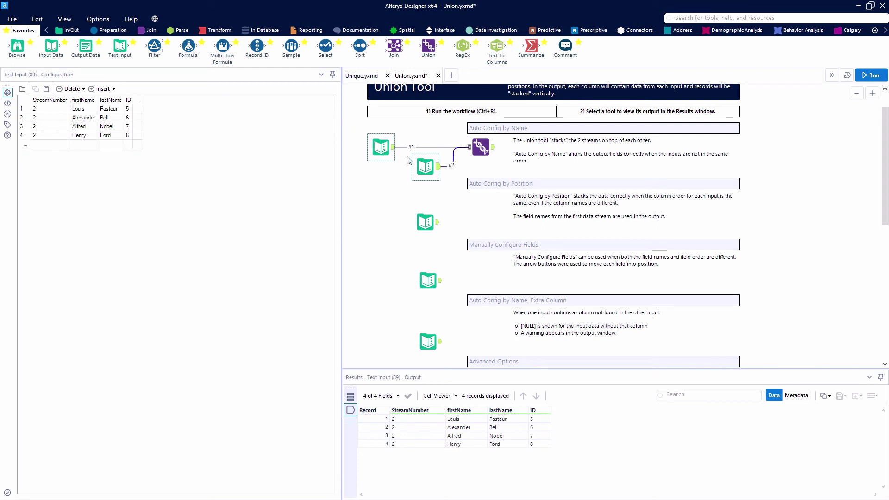
pyautogui.click(381, 146)
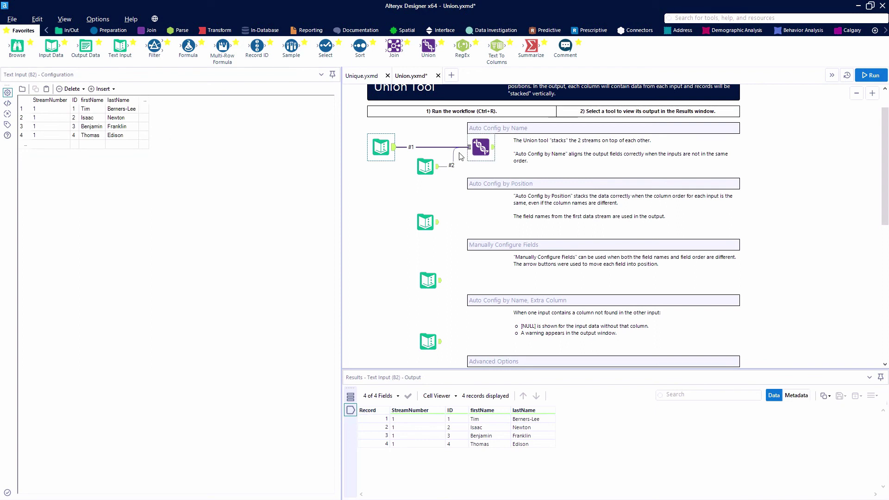
pyautogui.click(871, 76)
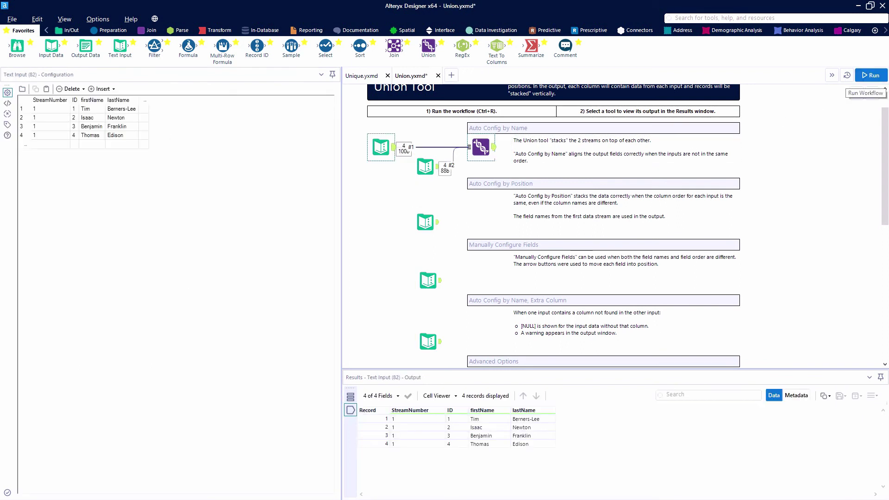
pyautogui.click(480, 146)
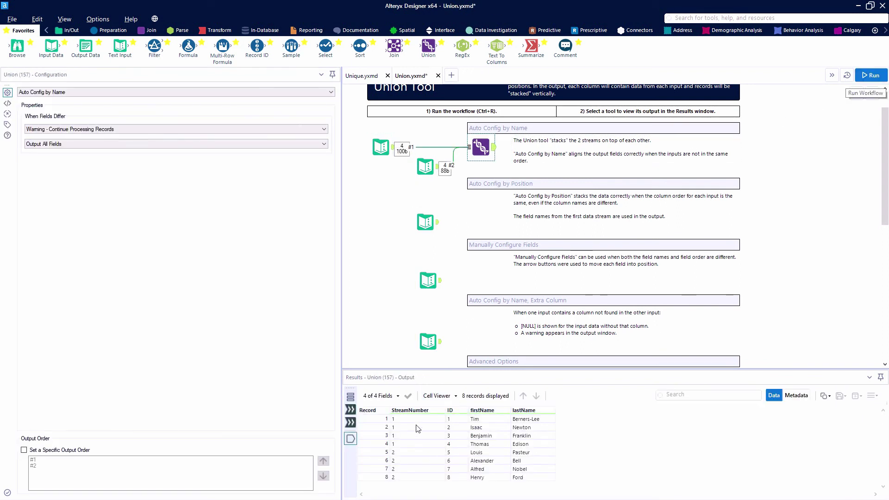
pyautogui.moveTo(412, 422); pyautogui.dragTo(419, 478)
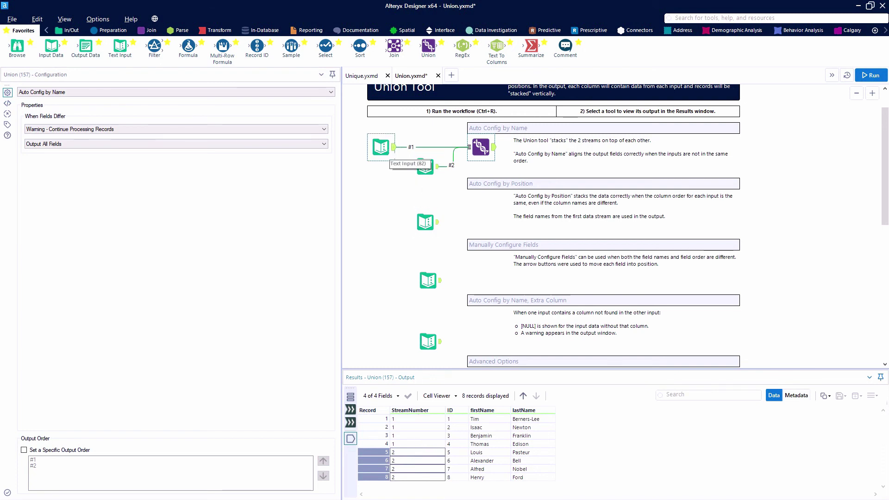
pyautogui.click(387, 153)
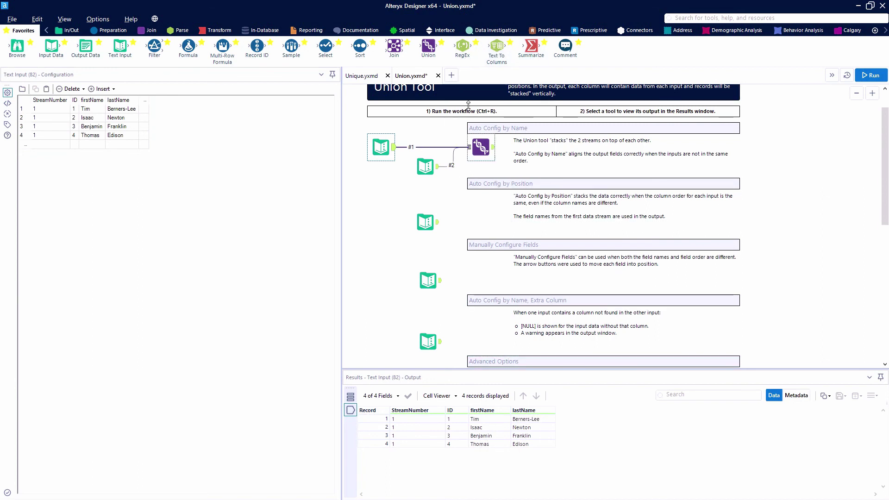
# - Add a second Union fed by the first and third Text Inputs, set to Auto Config by Position
pyautogui.moveTo(393, 148); pyautogui.dragTo(408, 163)
pyautogui.moveTo(408, 163); pyautogui.dragTo(481, 216)
pyautogui.hotkey('ctrl', 'r')
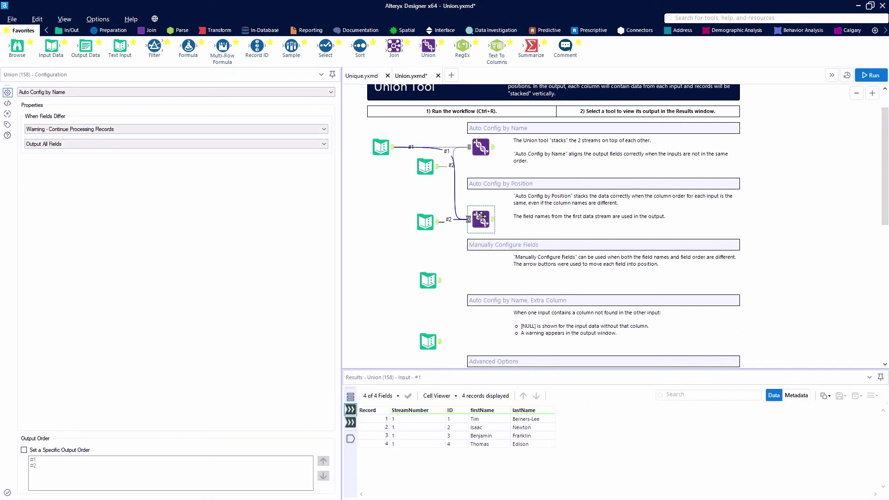
pyautogui.click(110, 92)
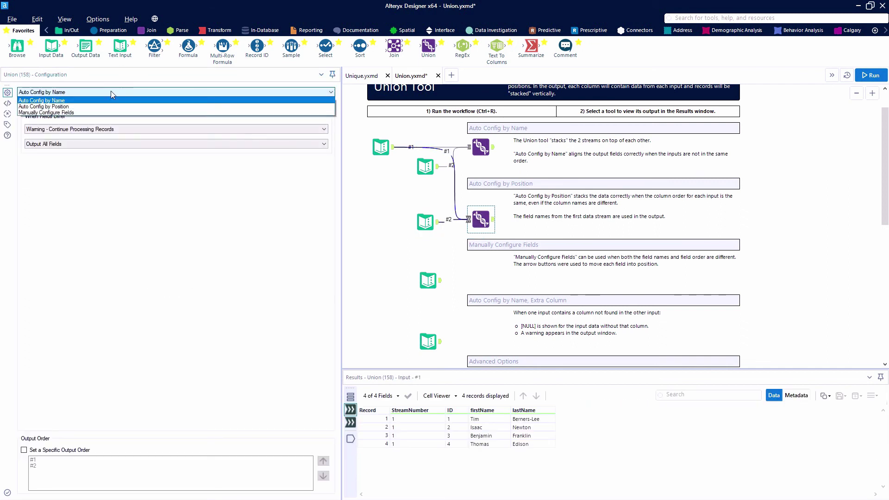
pyautogui.click(69, 106)
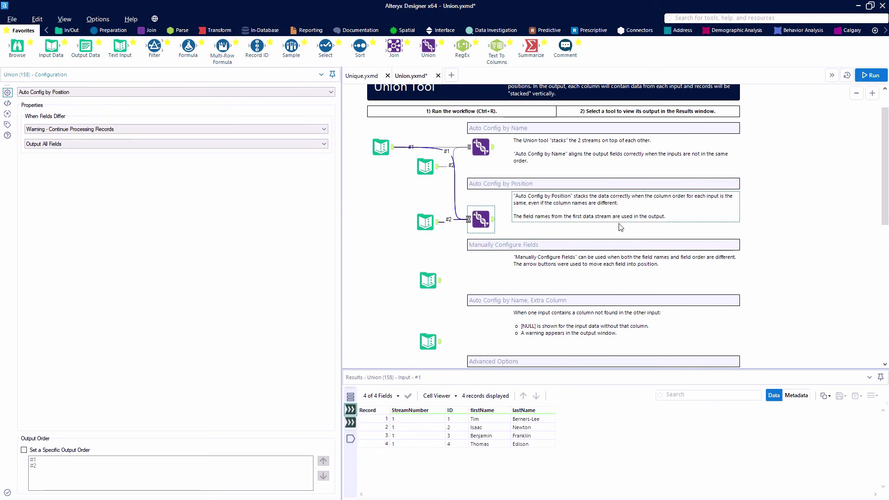
# - Run the workflow and compare the first and third inputs with the position-based Union's 8 records
pyautogui.click(872, 76)
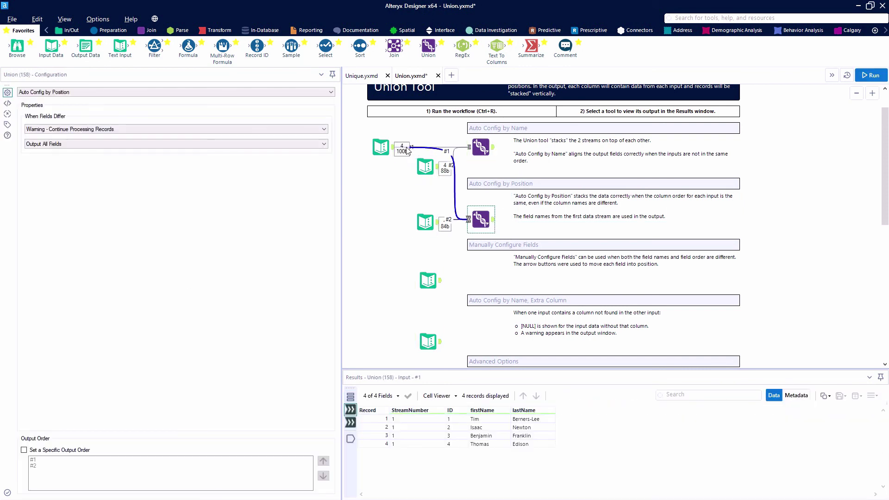
pyautogui.click(381, 147)
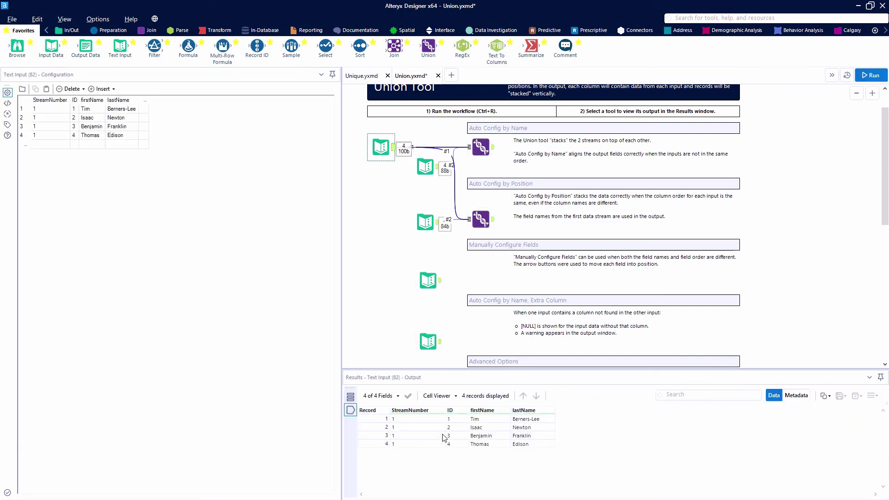
pyautogui.click(425, 222)
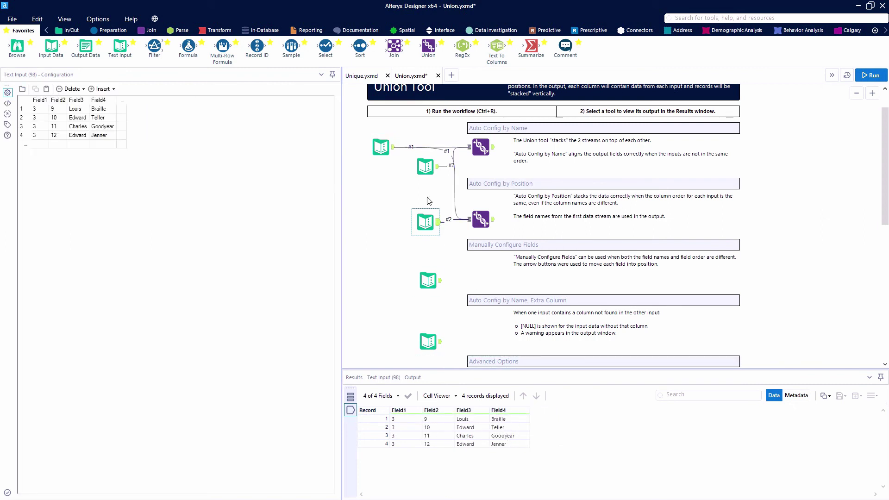
pyautogui.click(380, 147)
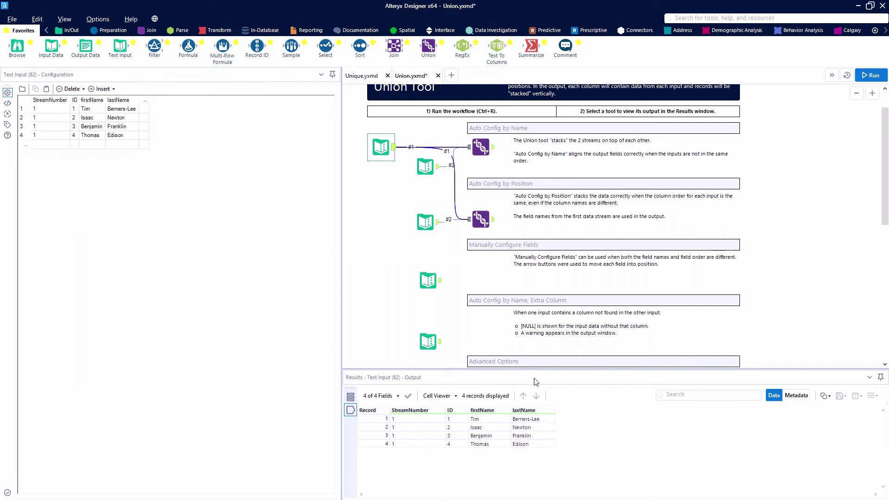
pyautogui.click(481, 219)
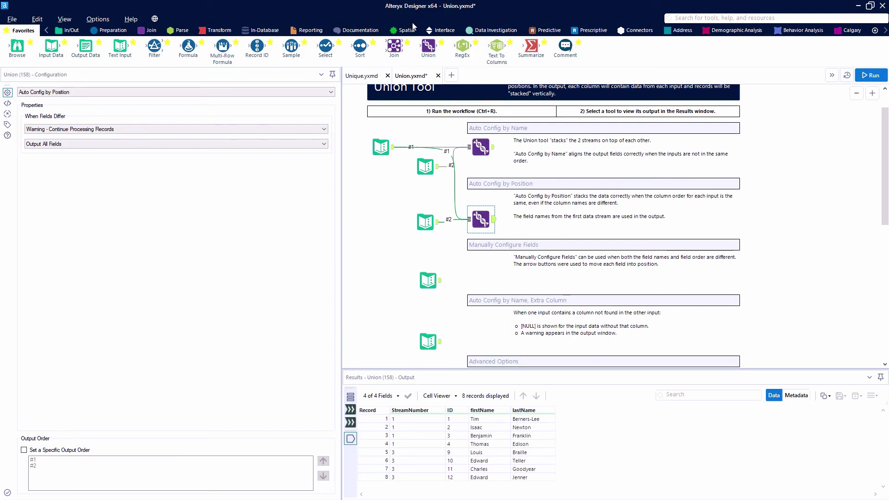
# - Add a third Union fed by the first and fourth inputs, set to Manually Configure Fields
pyautogui.moveTo(420, 51); pyautogui.dragTo(468, 274)
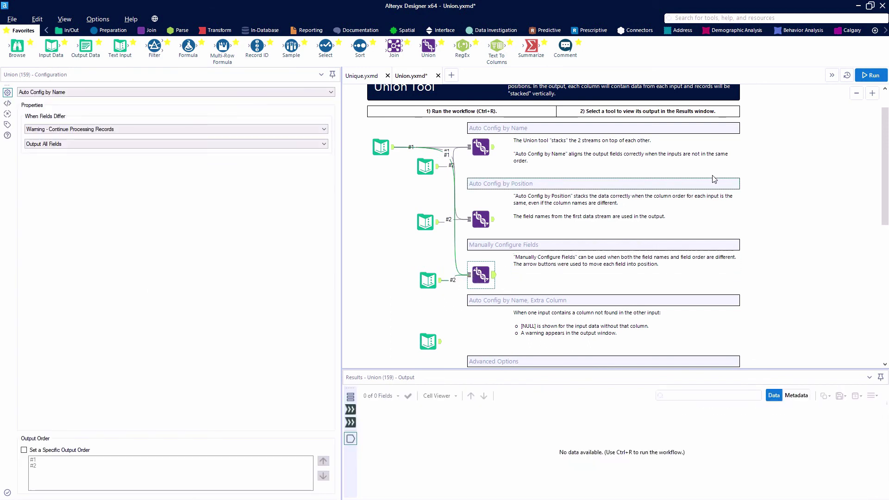
pyautogui.click(204, 92)
pyautogui.click(59, 113)
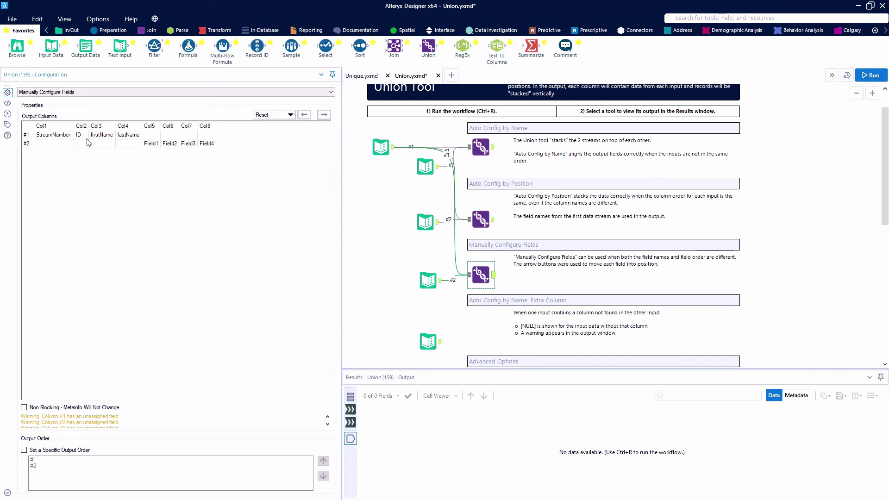
pyautogui.click(428, 280)
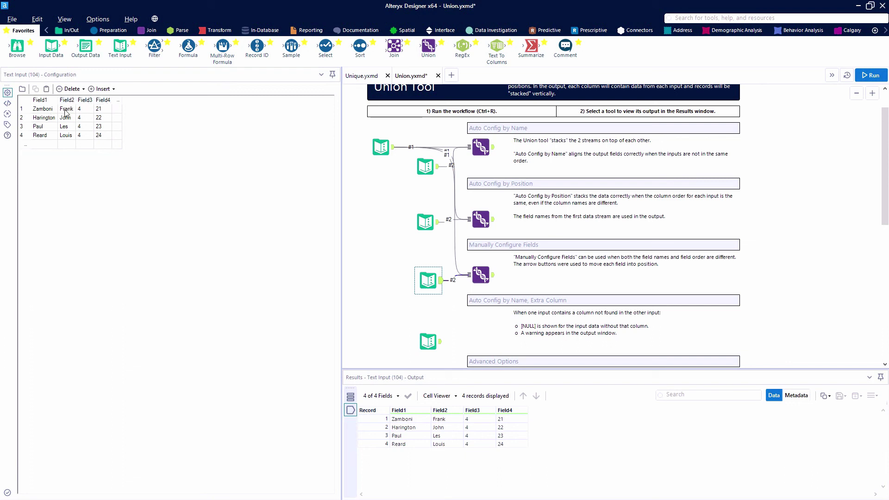
# - Move stream #2's Field3 left into Col1 under StreamNumber
pyautogui.click(480, 275)
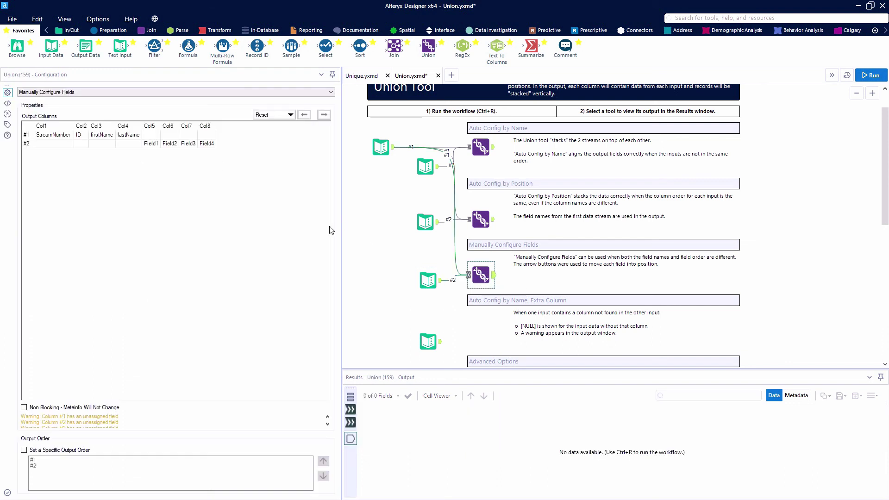
pyautogui.click(188, 143)
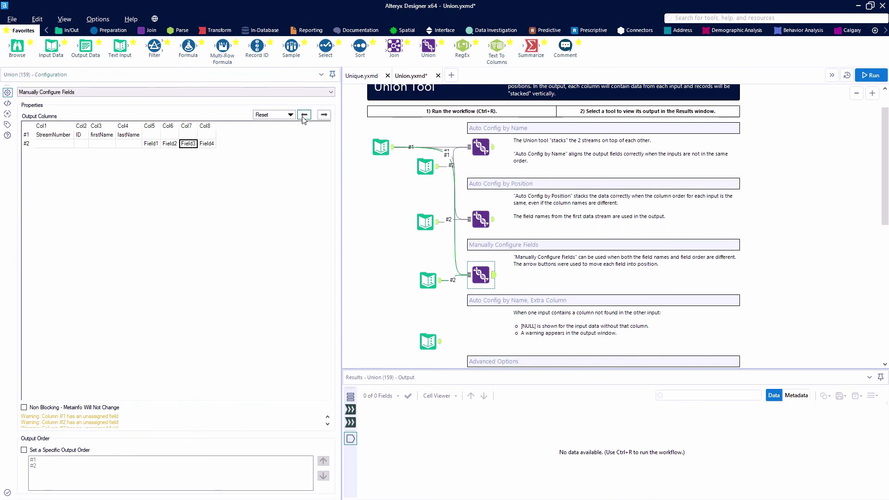
pyautogui.click(304, 114)
pyautogui.click(304, 114)
pyautogui.click(305, 115)
pyautogui.click(304, 115)
pyautogui.click(304, 114)
pyautogui.click(304, 114)
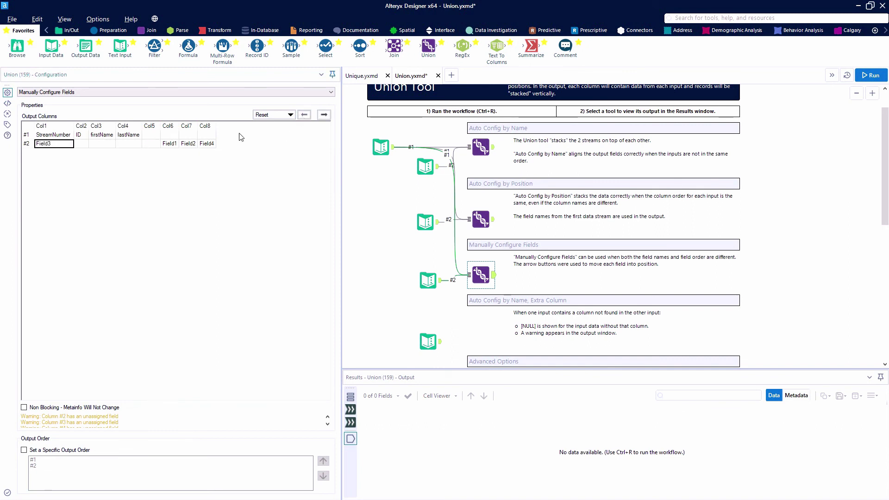
# - Move stream #2's Field4 left into Col2 under ID
pyautogui.click(206, 144)
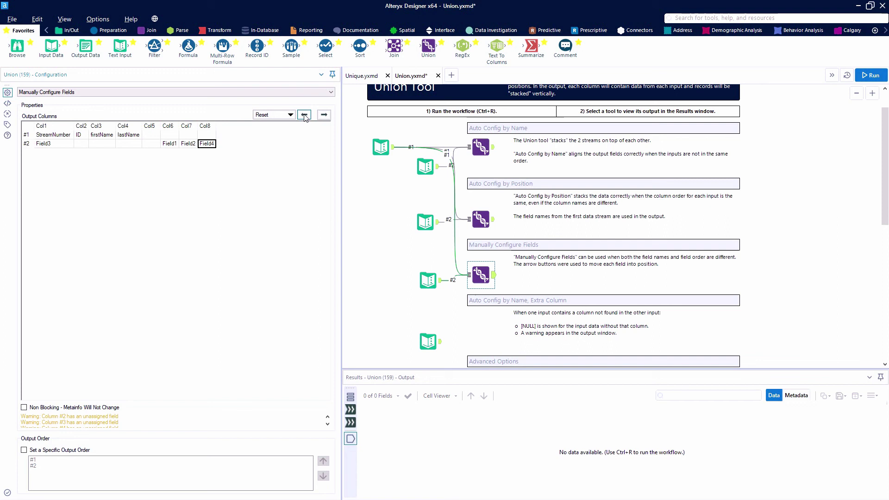
pyautogui.click(304, 114)
pyautogui.click(305, 114)
pyautogui.click(304, 114)
pyautogui.click(304, 114)
pyautogui.click(304, 114)
pyautogui.click(304, 115)
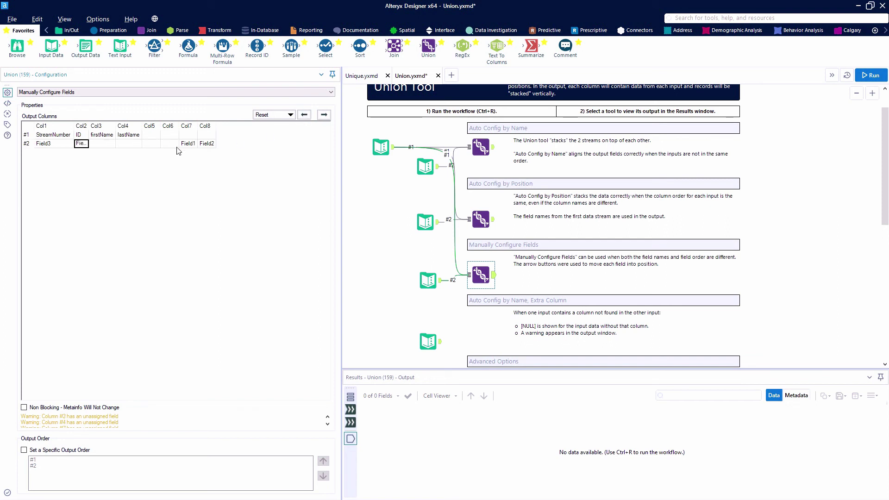
pyautogui.click(207, 143)
# - Shift Field2 under firstName and Field1 under lastName, then run to check the 8 records
pyautogui.click(305, 114)
pyautogui.click(304, 114)
pyautogui.click(304, 115)
pyautogui.click(304, 114)
pyautogui.click(304, 114)
pyautogui.click(207, 143)
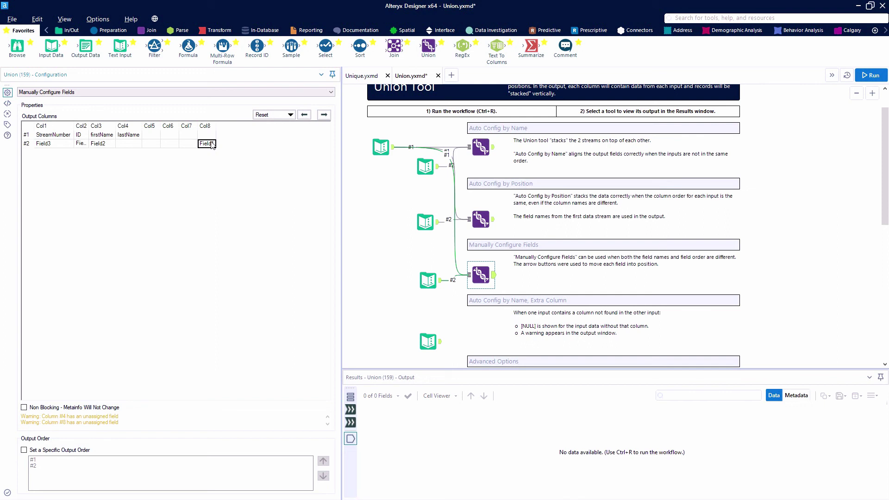
pyautogui.click(304, 114)
pyautogui.click(305, 115)
pyautogui.click(304, 115)
pyautogui.click(304, 114)
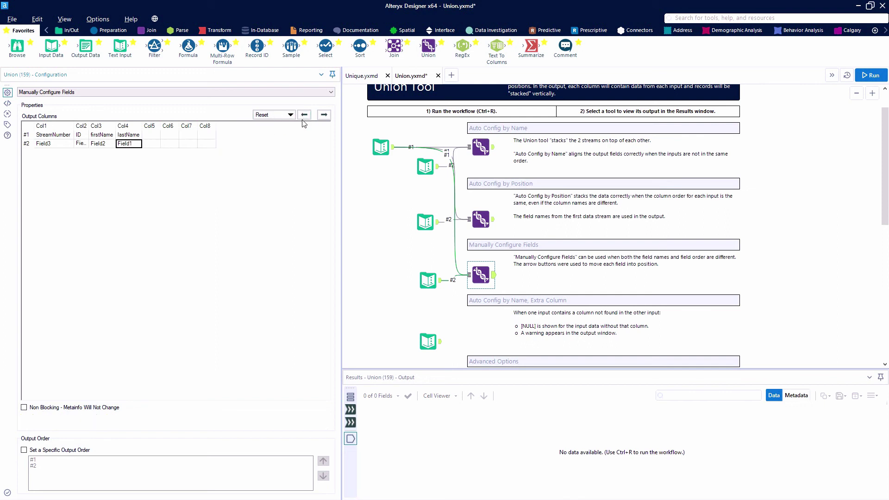
pyautogui.click(870, 75)
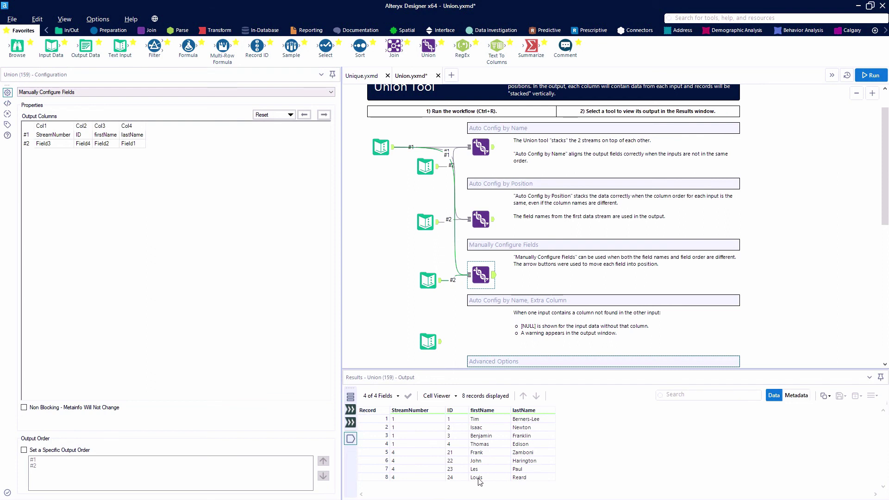
pyautogui.scroll(-2, 392, 301)
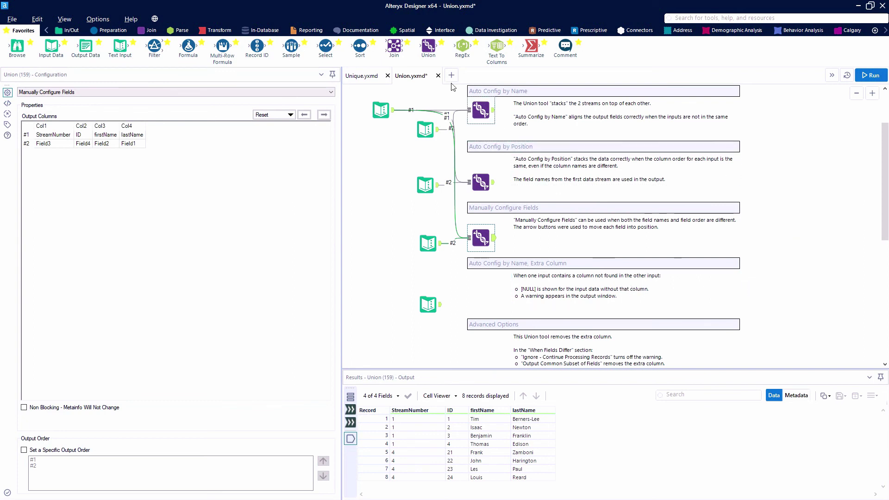
# - Add a Union to the Extra Column example, ignoring differing fields and outputting all fields, then run
pyautogui.moveTo(428, 45)
pyautogui.mouseDown()
pyautogui.moveTo(442, 85)
pyautogui.moveTo(401, 127)
pyautogui.moveTo(470, 320)
pyautogui.moveTo(481, 300)
pyautogui.moveTo(451, 304)
pyautogui.moveTo(469, 299)
pyautogui.moveTo(482, 312)
pyautogui.mouseUp()
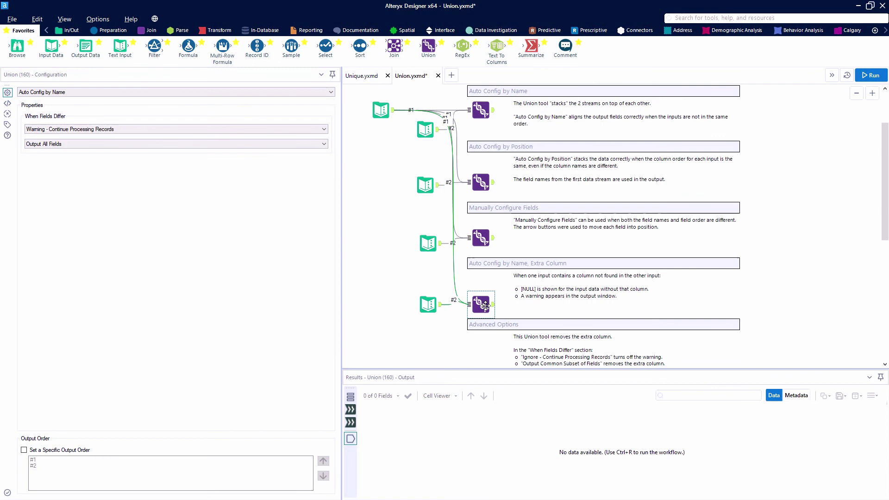
pyautogui.click(120, 132)
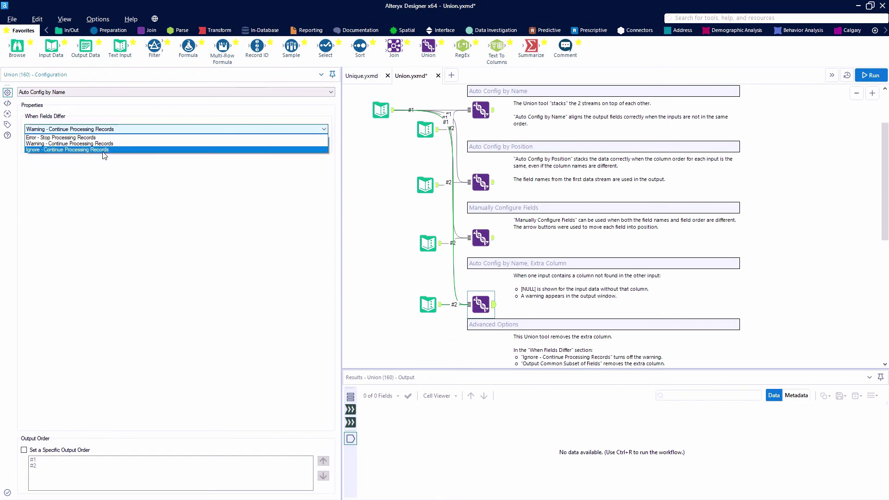
pyautogui.click(103, 150)
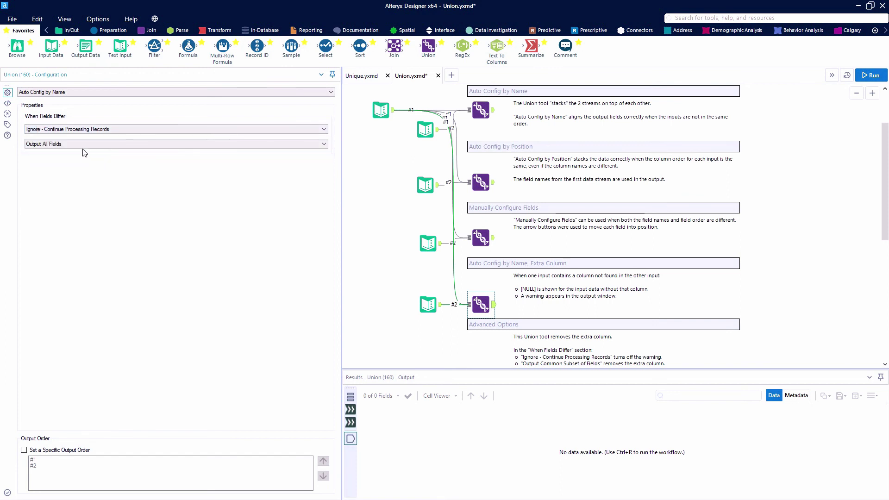
pyautogui.click(82, 145)
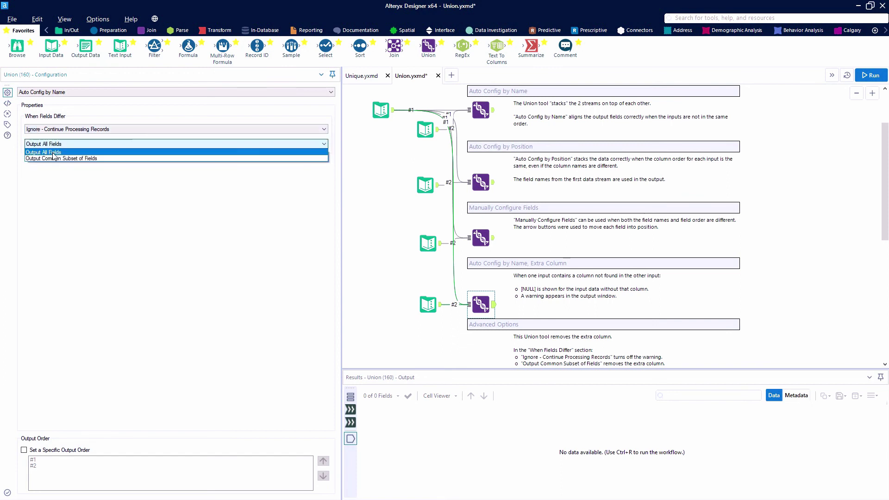
pyautogui.click(53, 153)
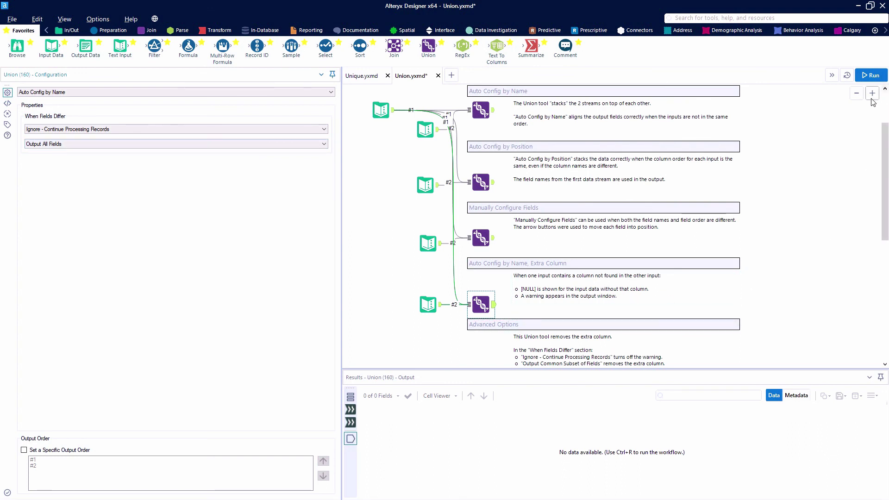
pyautogui.click(871, 75)
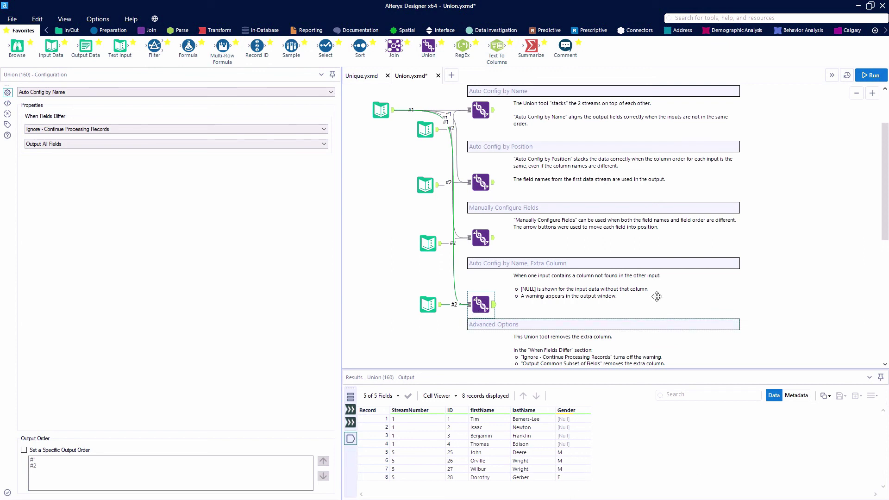
# - Place a fifth Union in the Advanced Options example, fed by the first and extra-column inputs
pyautogui.scroll(-2, 660, 292)
pyautogui.scroll(1, 660, 278)
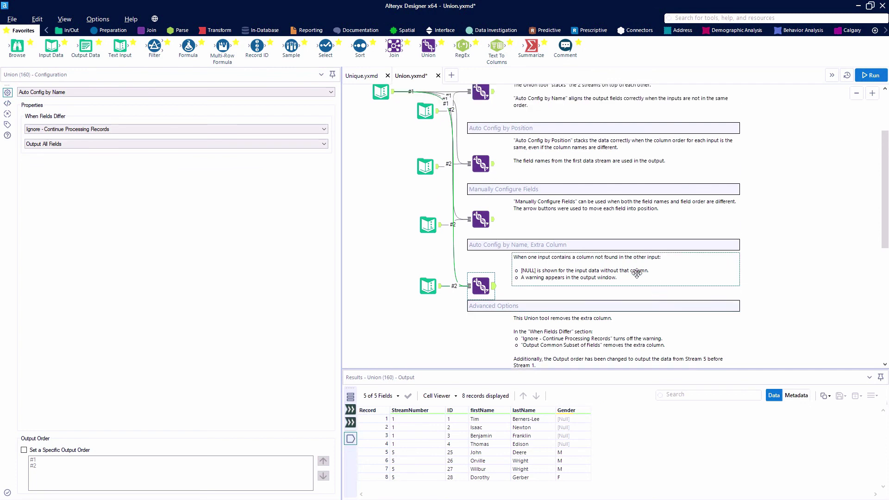
pyautogui.moveTo(426, 50)
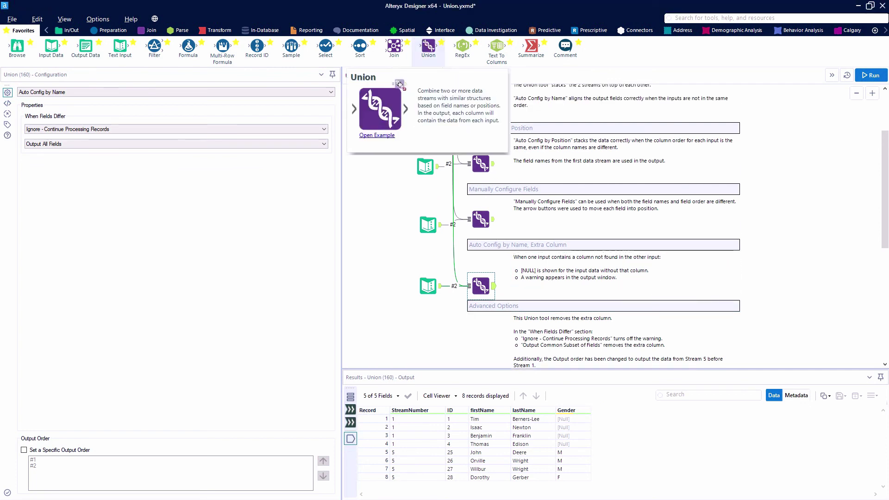
pyautogui.click(378, 258)
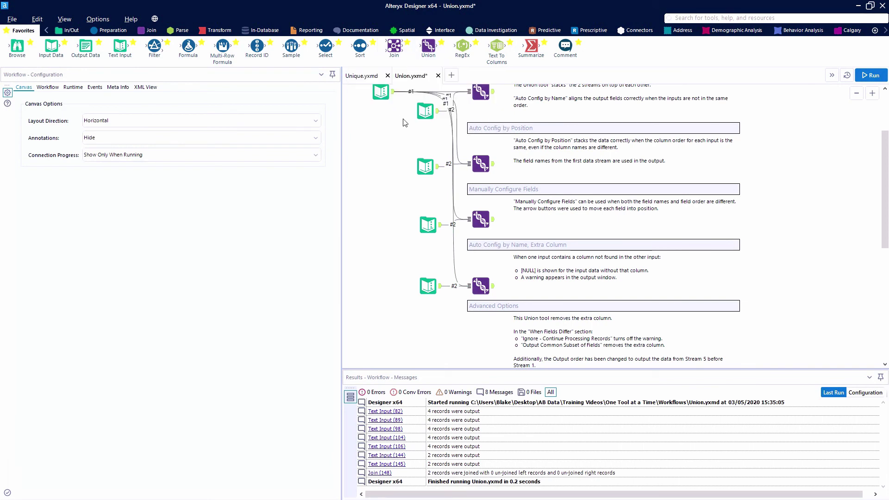
pyautogui.moveTo(423, 55); pyautogui.dragTo(463, 263)
pyautogui.scroll(1, 475, 227)
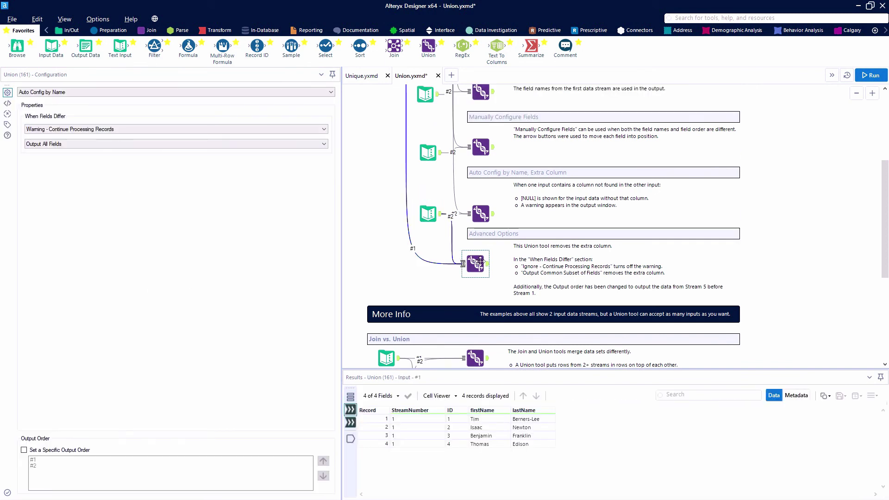
# - Set this Union to ignore differences and output only common fields, then run and view 8 records
pyautogui.click(70, 129)
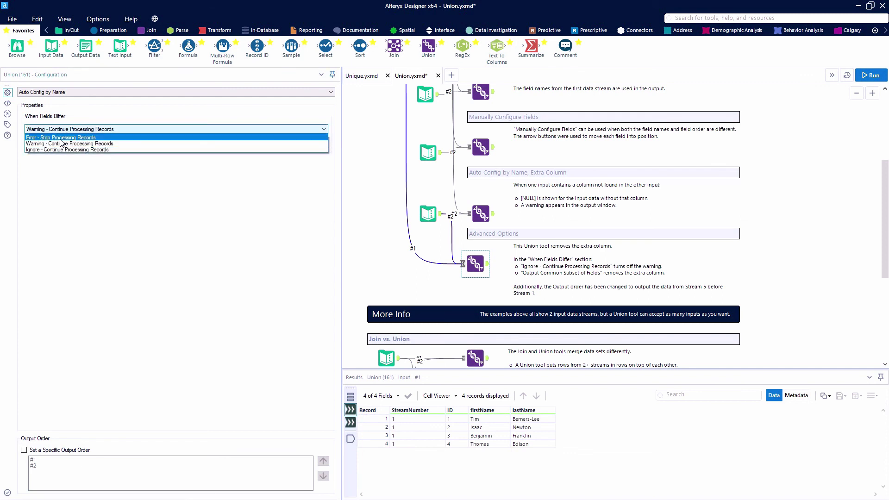
pyautogui.click(74, 149)
pyautogui.click(79, 145)
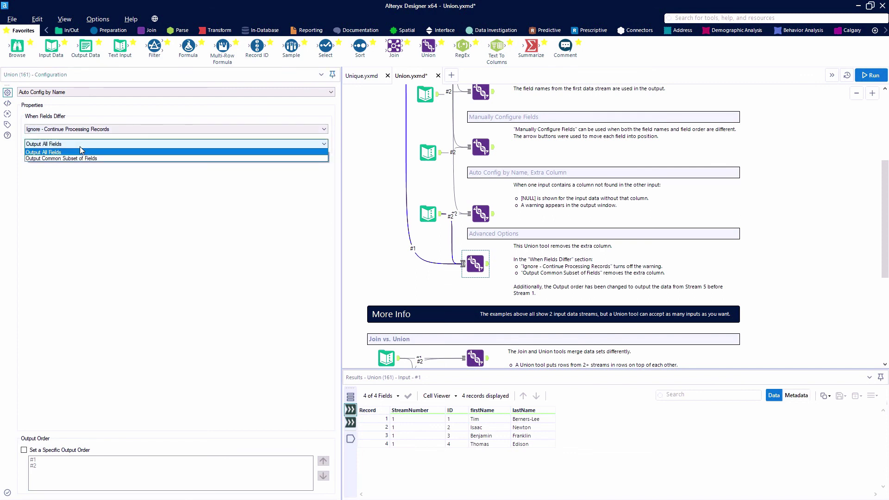
pyautogui.click(75, 158)
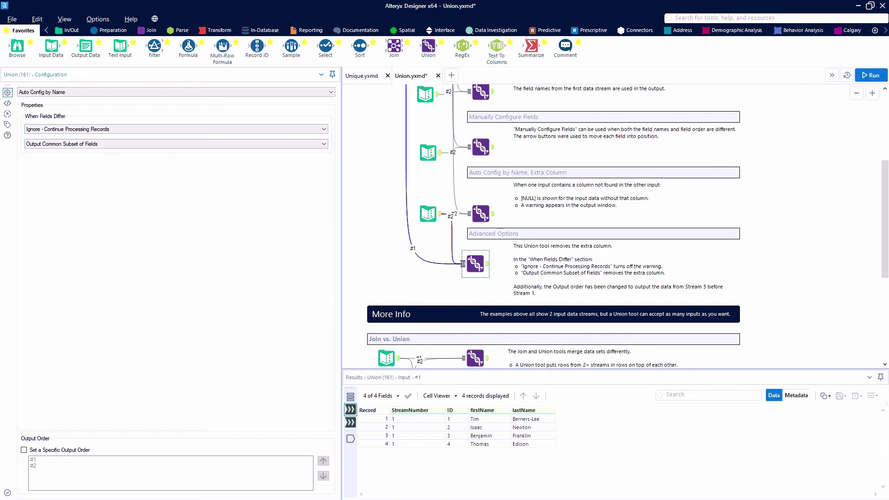
pyautogui.click(870, 75)
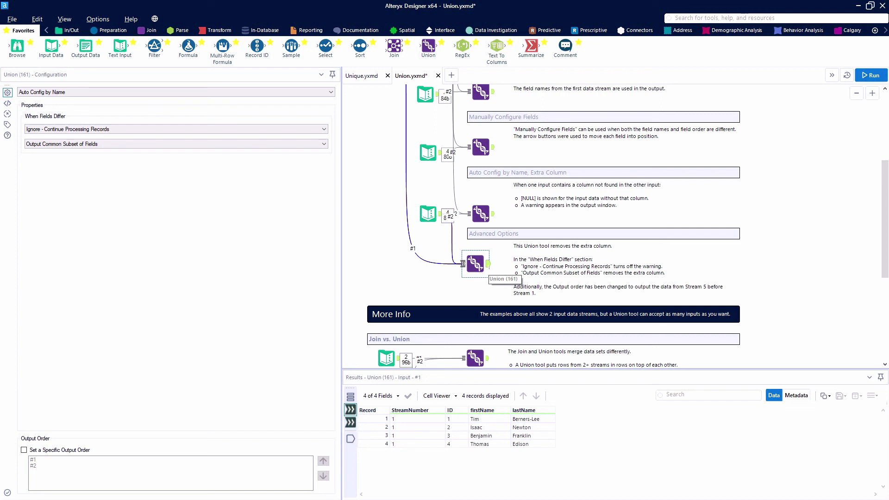
pyautogui.click(351, 438)
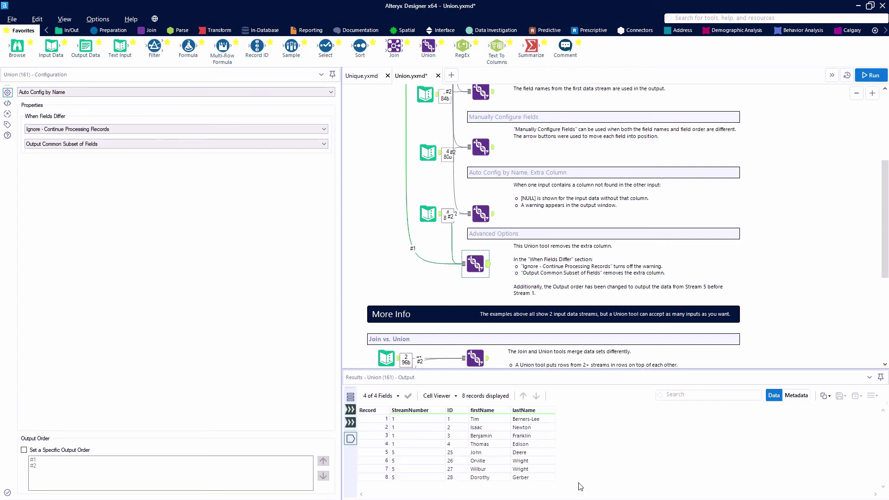
# - Compare the Gender-keeping and common-fields Union outputs, then scroll to the Join vs. Union example
pyautogui.click(481, 214)
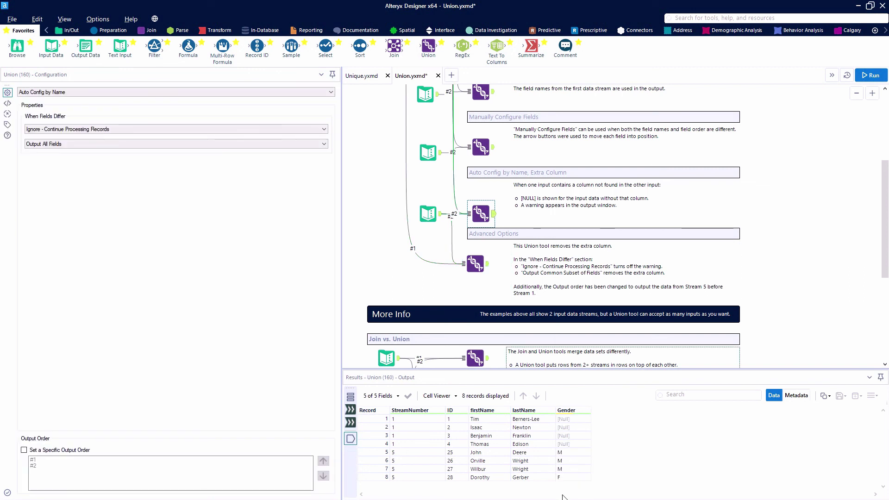
pyautogui.moveTo(478, 268); pyautogui.dragTo(484, 267)
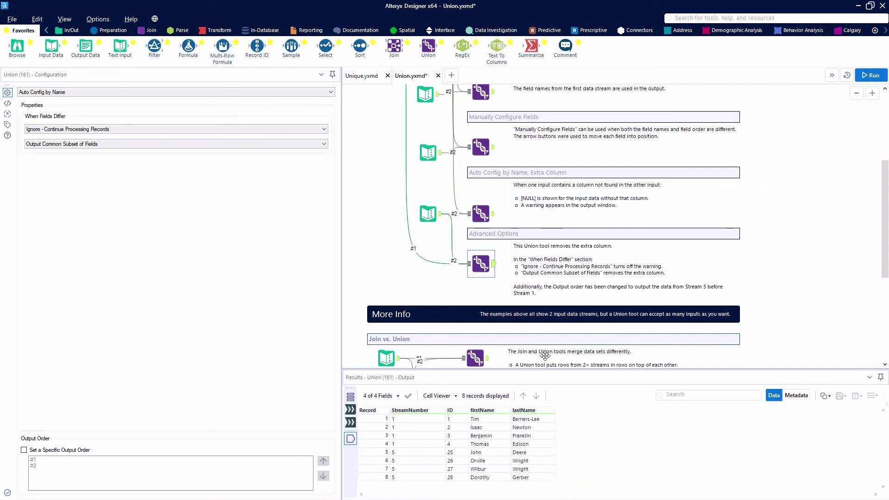
pyautogui.click(481, 213)
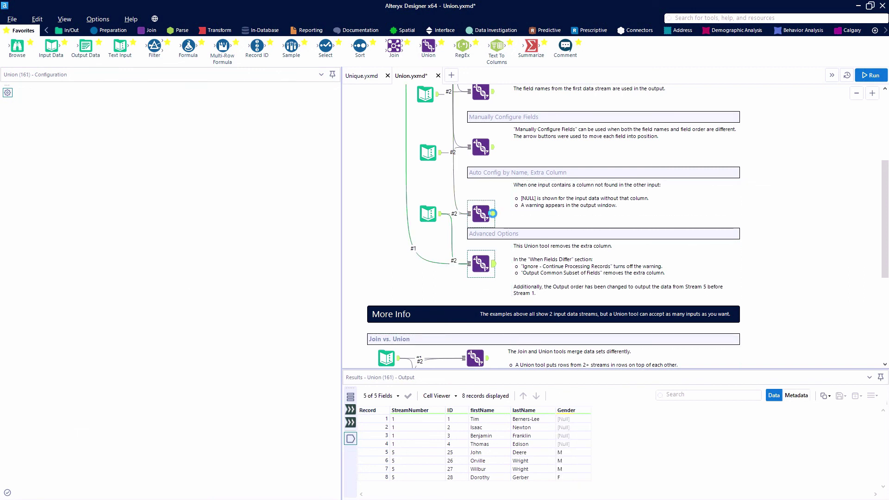
pyautogui.click(480, 264)
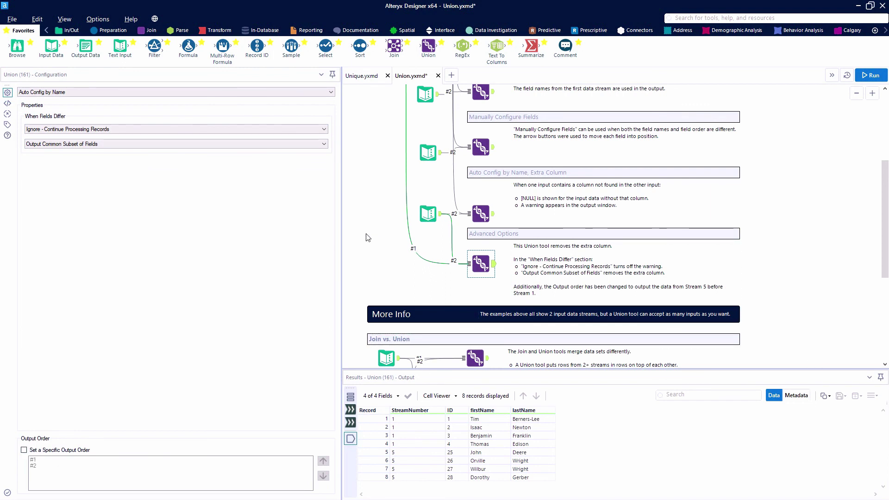
pyautogui.scroll(-3, 366, 237)
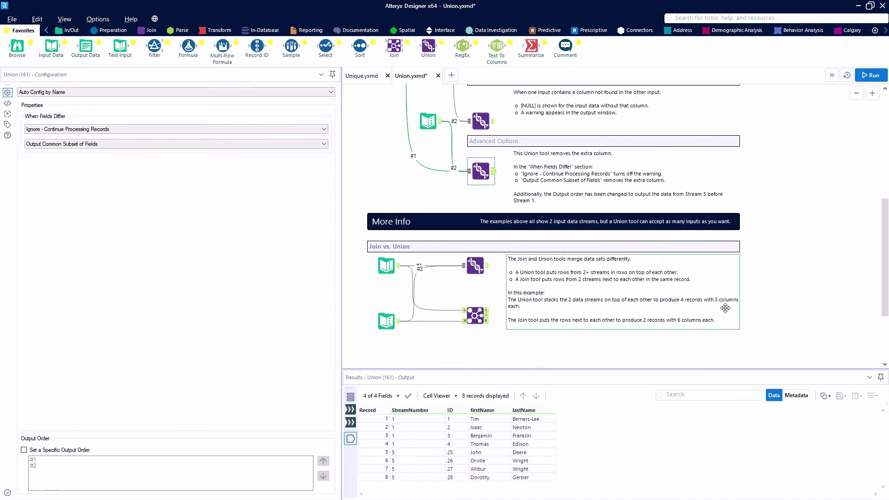
# - Run the workflow and compare the Union's 4 stacked records, both Text Inputs, and the Join's 2 six-field records
pyautogui.click(870, 75)
pyautogui.click(474, 266)
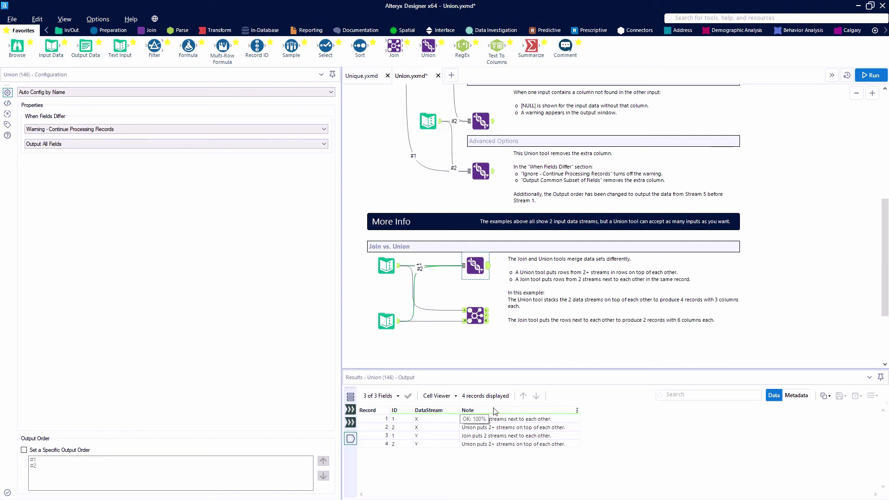
pyautogui.click(386, 266)
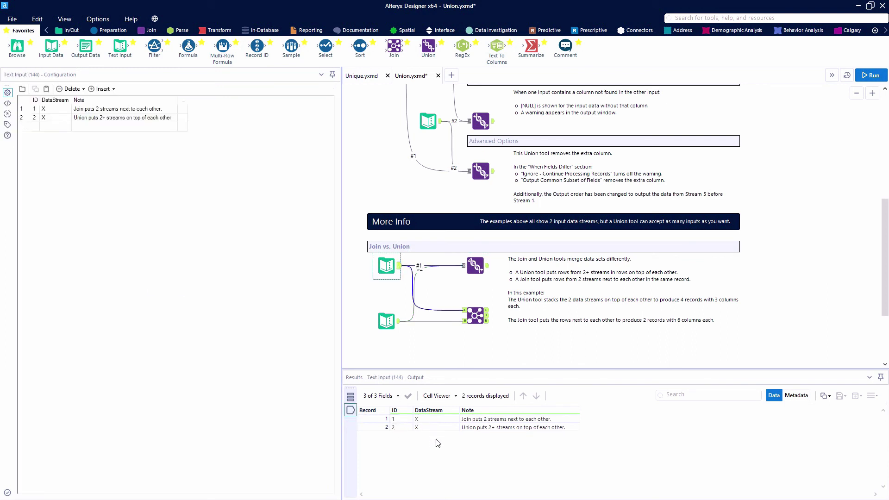
pyautogui.click(386, 320)
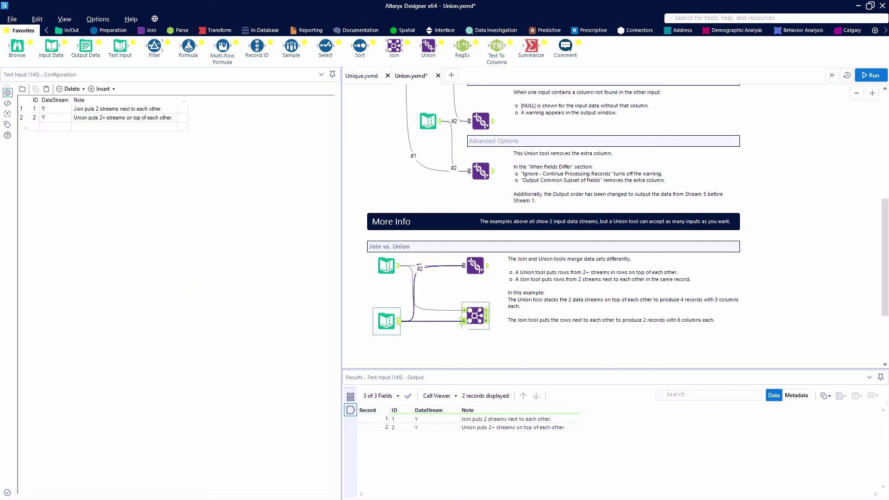
pyautogui.click(469, 316)
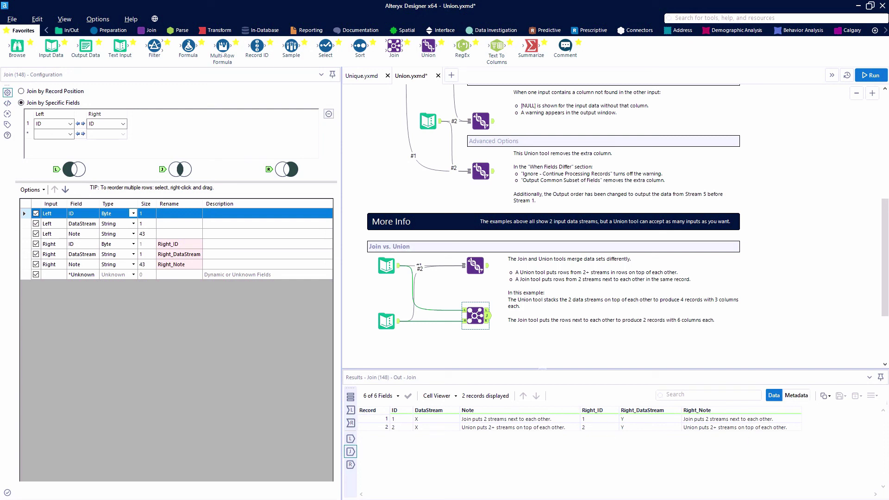
pyautogui.click(351, 438)
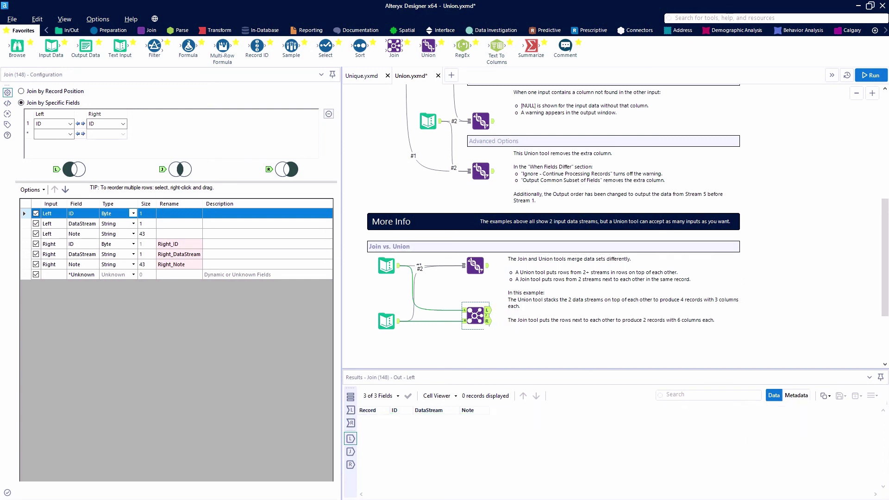
pyautogui.click(487, 315)
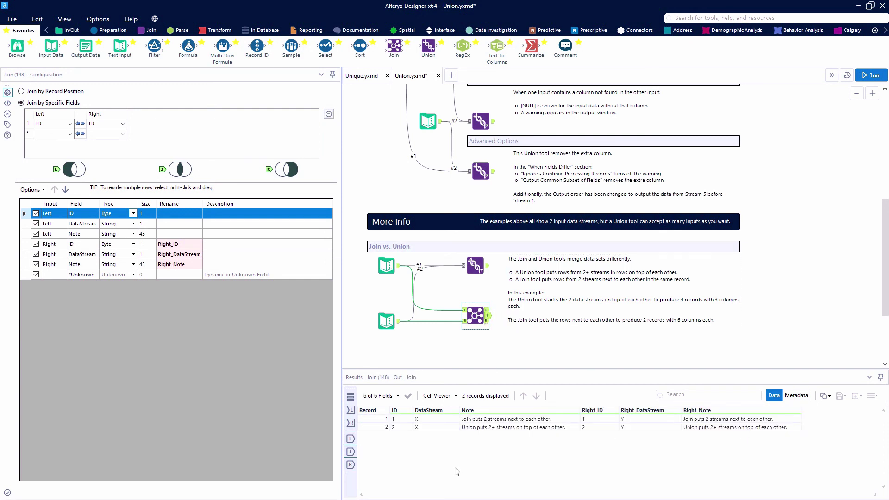